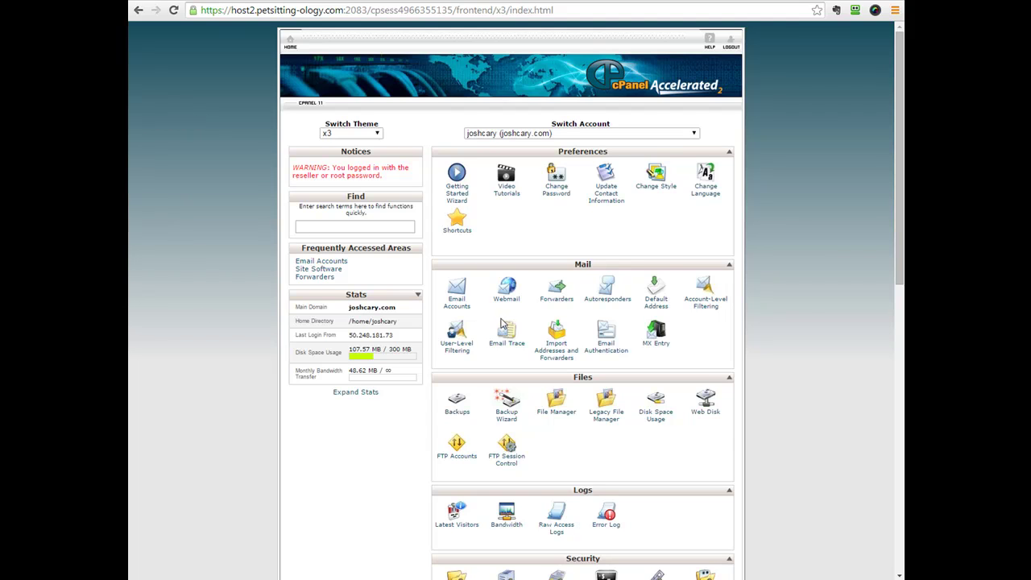
Open the email client configuration settings for the existing hello mailbox from the domain's email accounts list.
{"action": "left_click", "coordinate": [456, 304]}
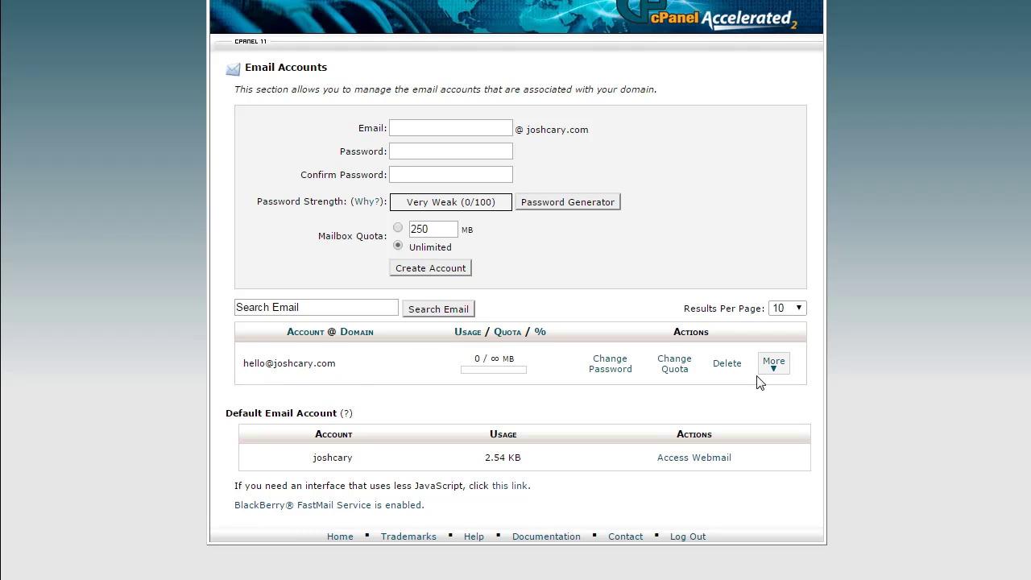
{"action": "left_click", "coordinate": [779, 370]}
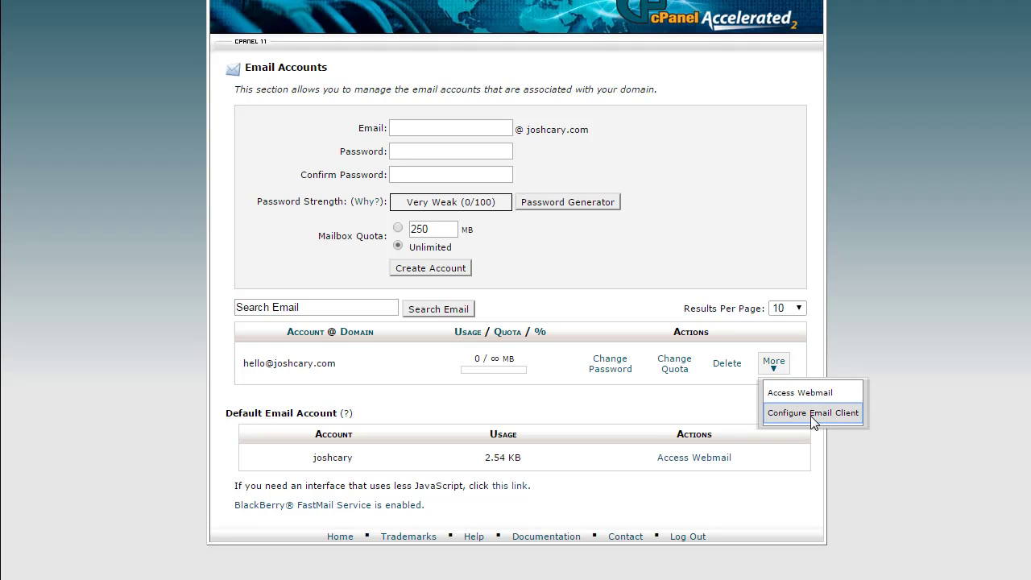
{"action": "left_click", "coordinate": [812, 413]}
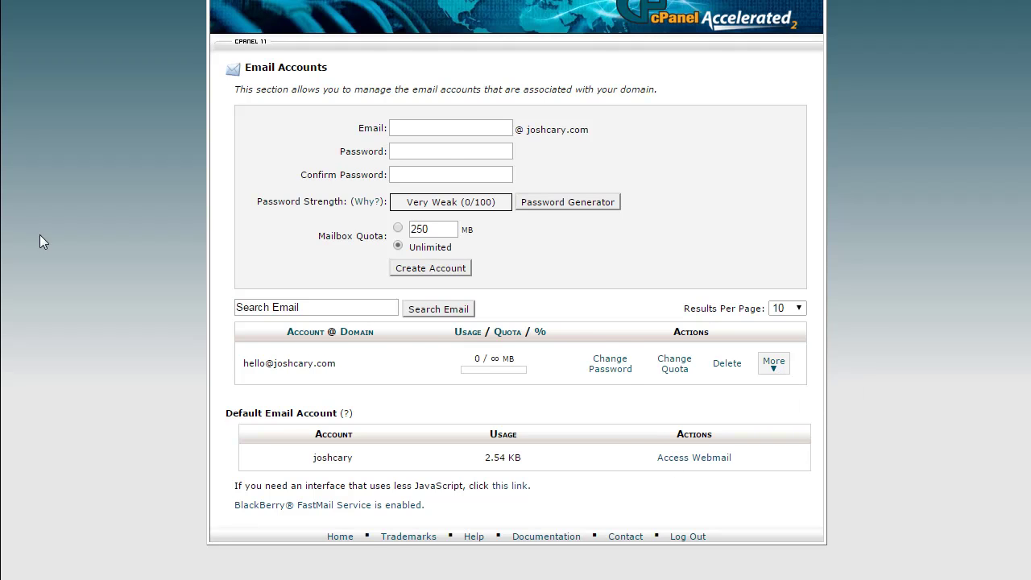
{"action": "scroll", "coordinate": [255, 435], "scroll_direction": "down", "scroll_amount": 2}
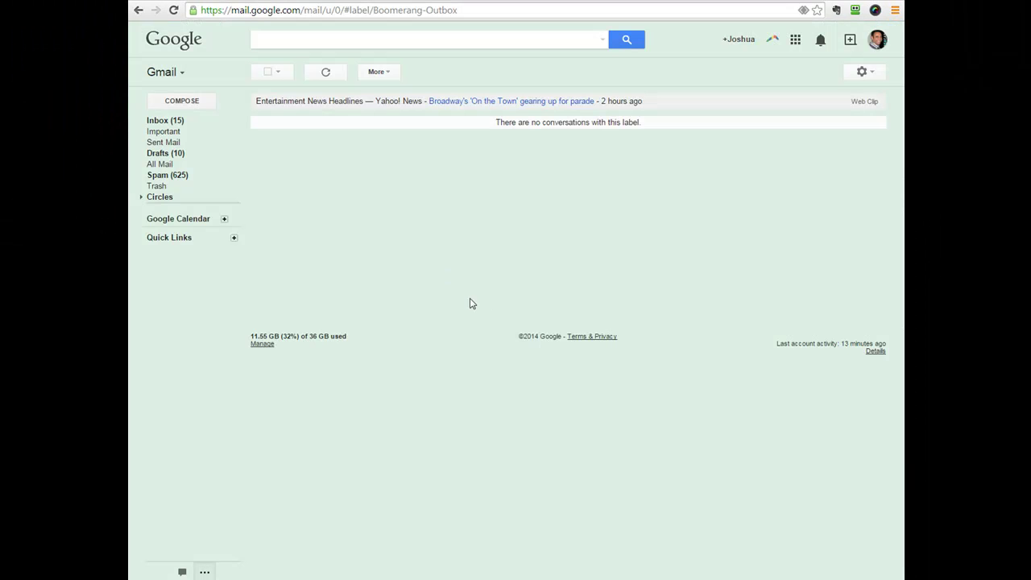
Switch to Gmail and open the Accounts and Import settings at the section for checking mail from other accounts.
{"action": "left_click", "coordinate": [878, 78]}
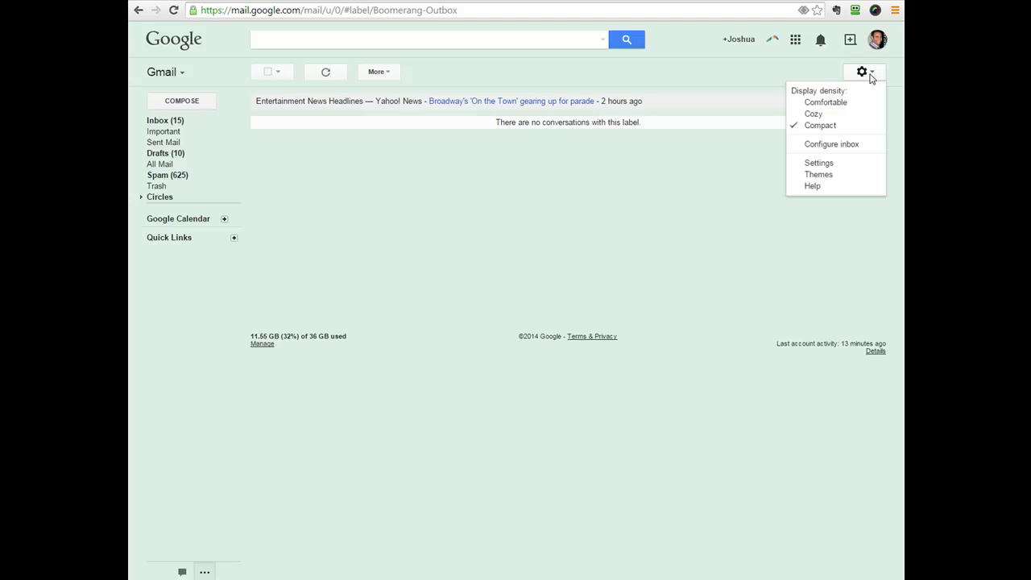
{"action": "left_click", "coordinate": [824, 165]}
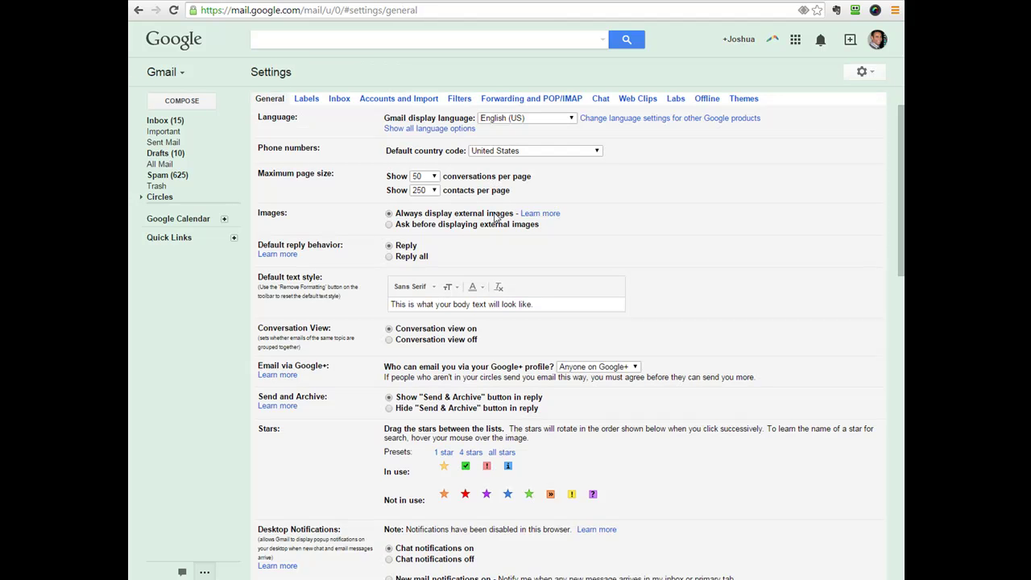
{"action": "left_click", "coordinate": [385, 100]}
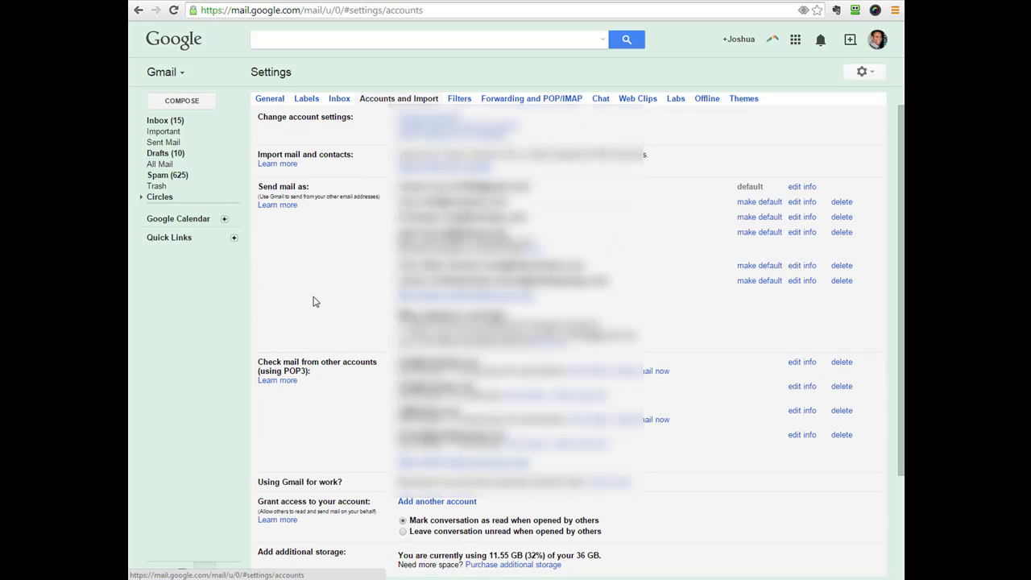
{"action": "scroll", "coordinate": [314, 294], "scroll_direction": "down", "scroll_amount": 2}
{"action": "scroll", "coordinate": [313, 287], "scroll_direction": "up", "scroll_amount": 1}
{"action": "scroll", "coordinate": [274, 279], "scroll_direction": "down", "scroll_amount": 1}
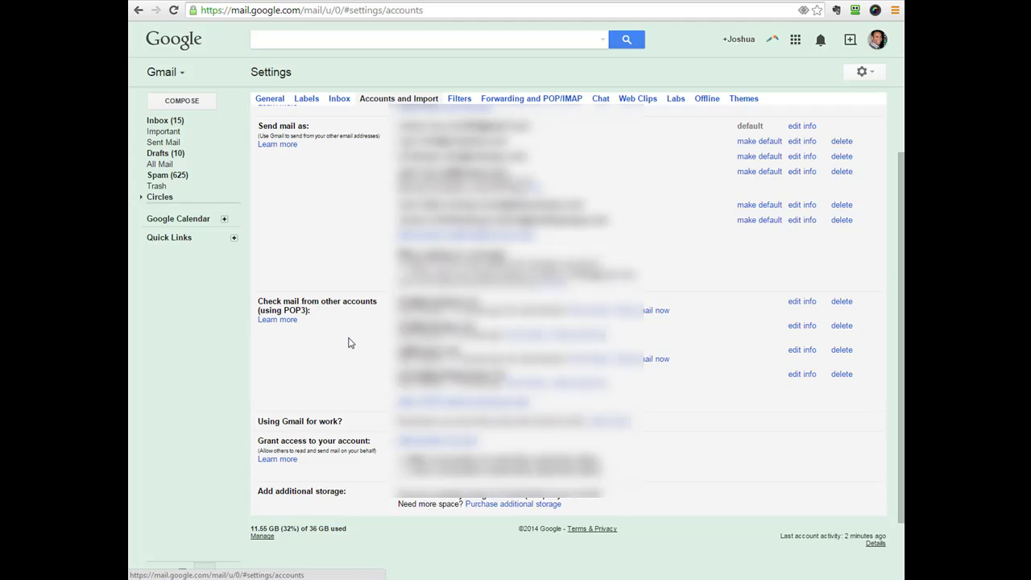
{"action": "scroll", "coordinate": [315, 329], "scroll_direction": "down", "scroll_amount": 1}
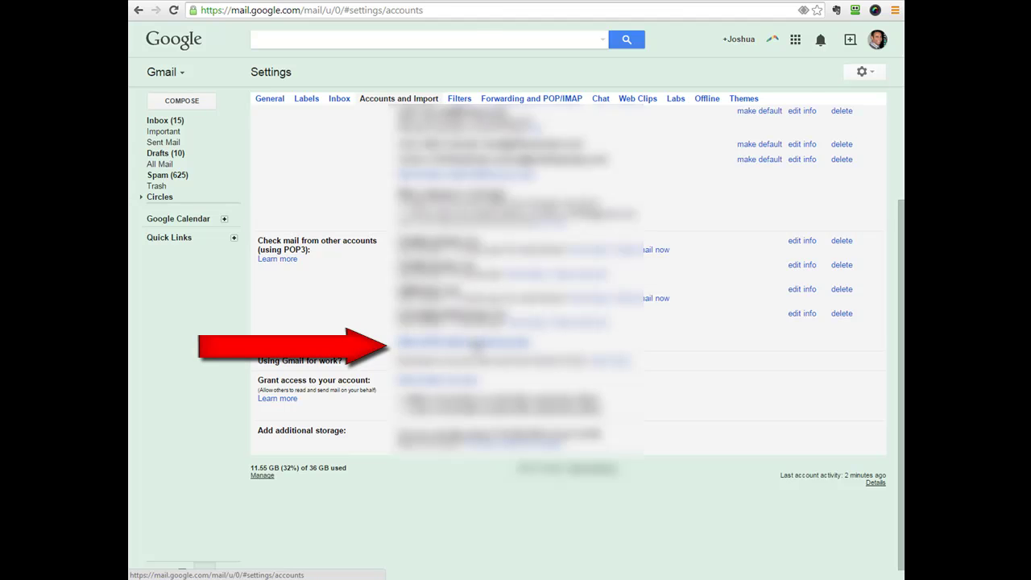
Start adding a POP3 mail account and enter the email address of the mailbox to get mail from.
{"action": "left_click", "coordinate": [484, 343]}
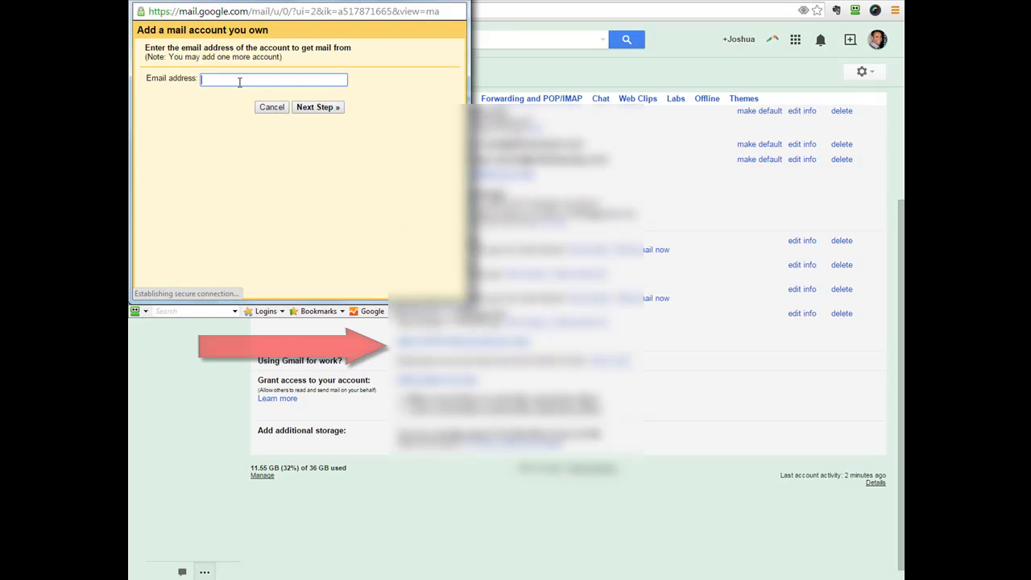
{"action": "type", "text": "h"}
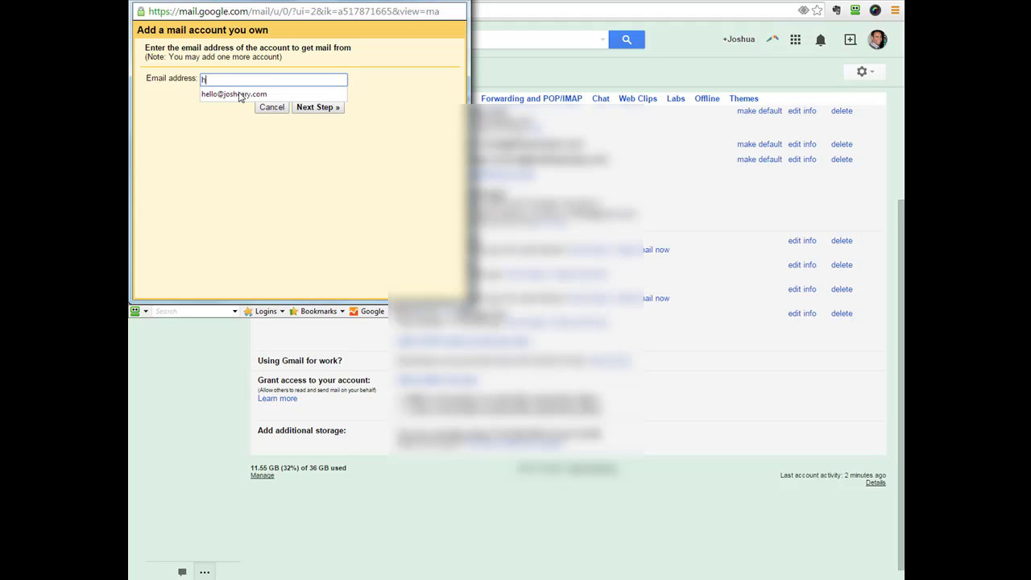
{"action": "left_click", "coordinate": [240, 95]}
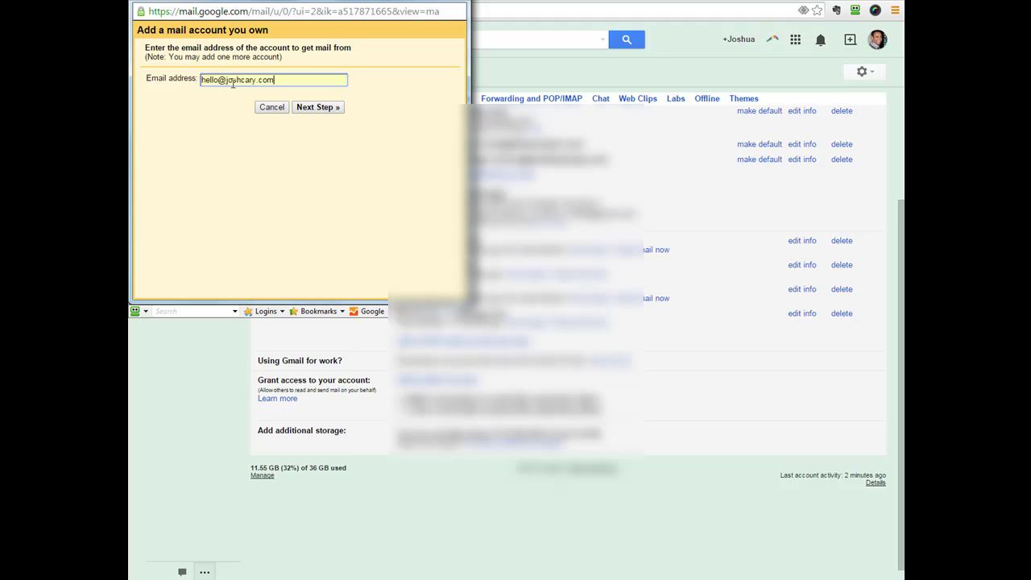
{"action": "left_click", "coordinate": [327, 113]}
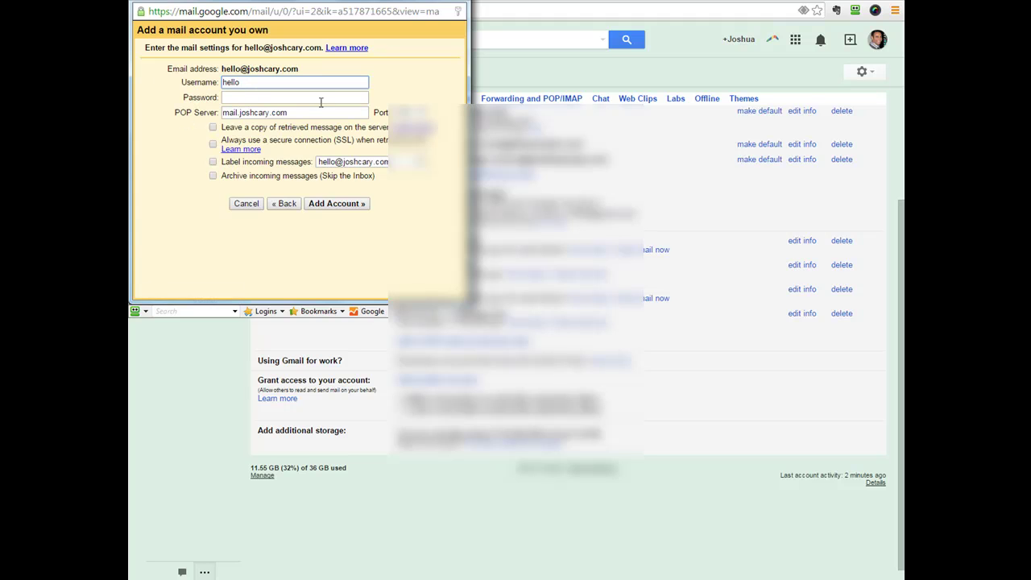
Set the username to the mailbox's full email address, paste the mailbox password and add the account.
{"action": "left_click", "coordinate": [253, 82]}
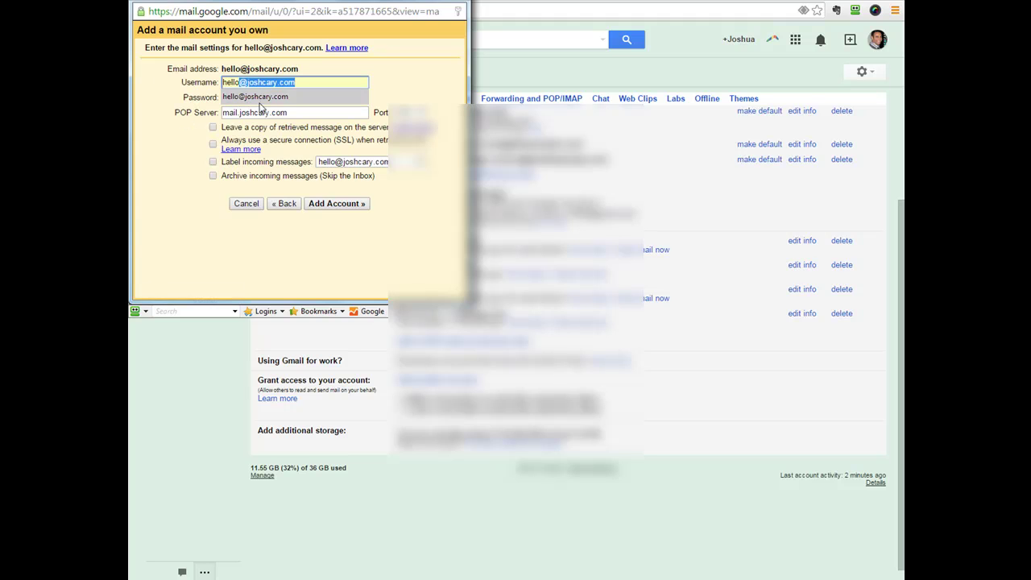
{"action": "left_click", "coordinate": [256, 96]}
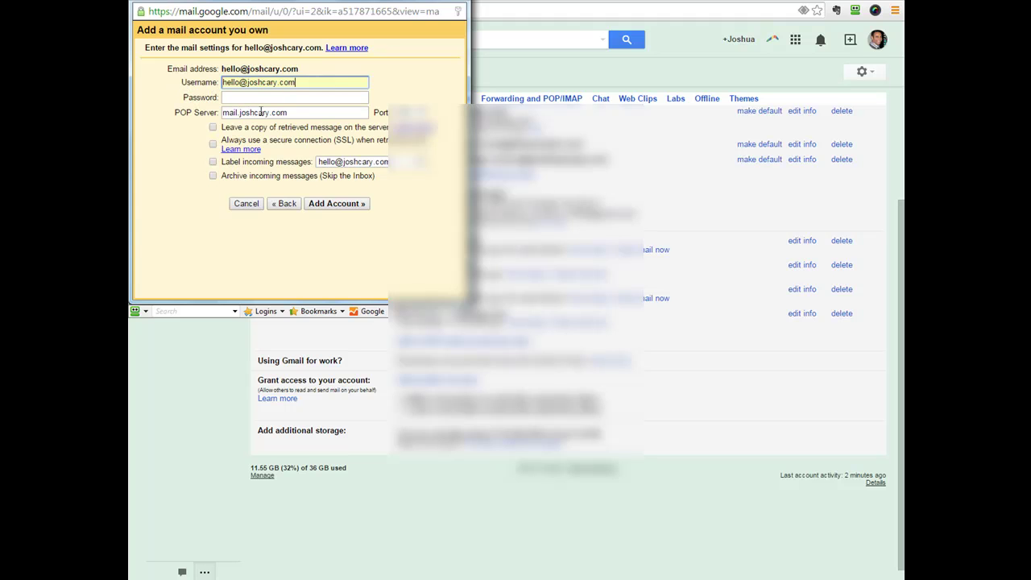
{"action": "left_click", "coordinate": [240, 96]}
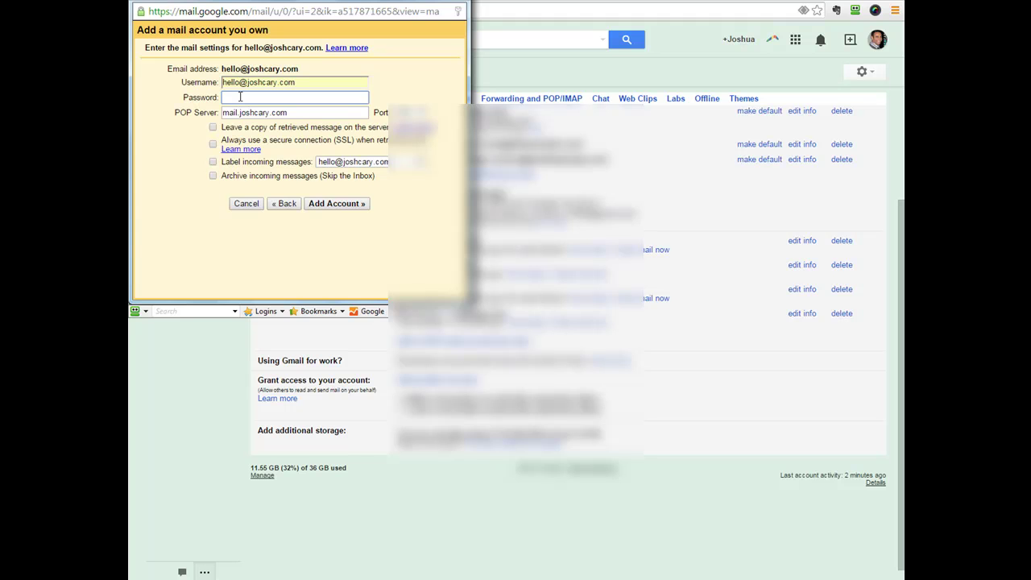
{"action": "key", "text": "ctrl+v"}
{"action": "left_click", "coordinate": [328, 206]}
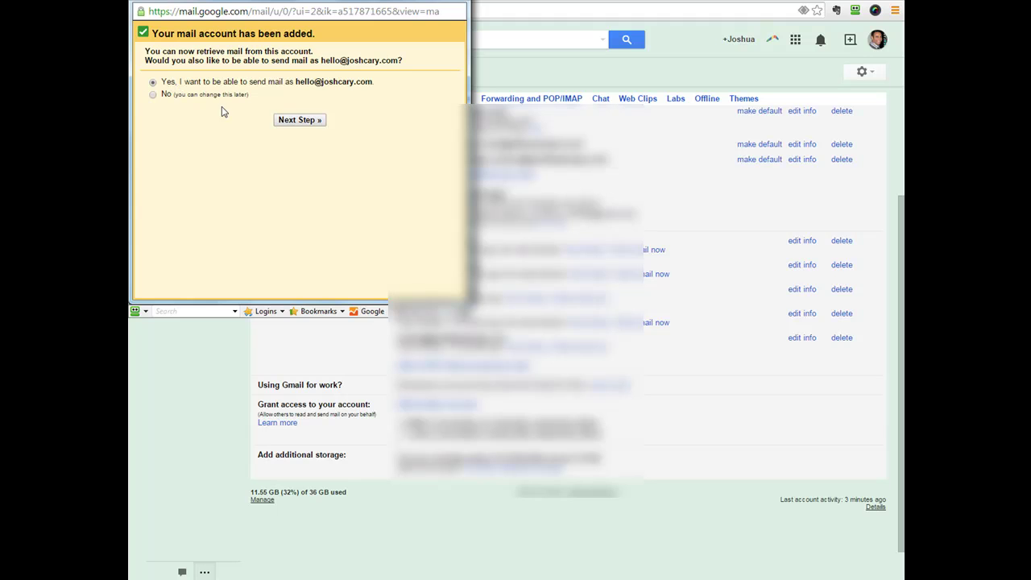
Accept sending mail as the added address as an alias, and replace the "smtp" prefix of the SMTP server with "mail".
{"action": "left_click", "coordinate": [298, 127]}
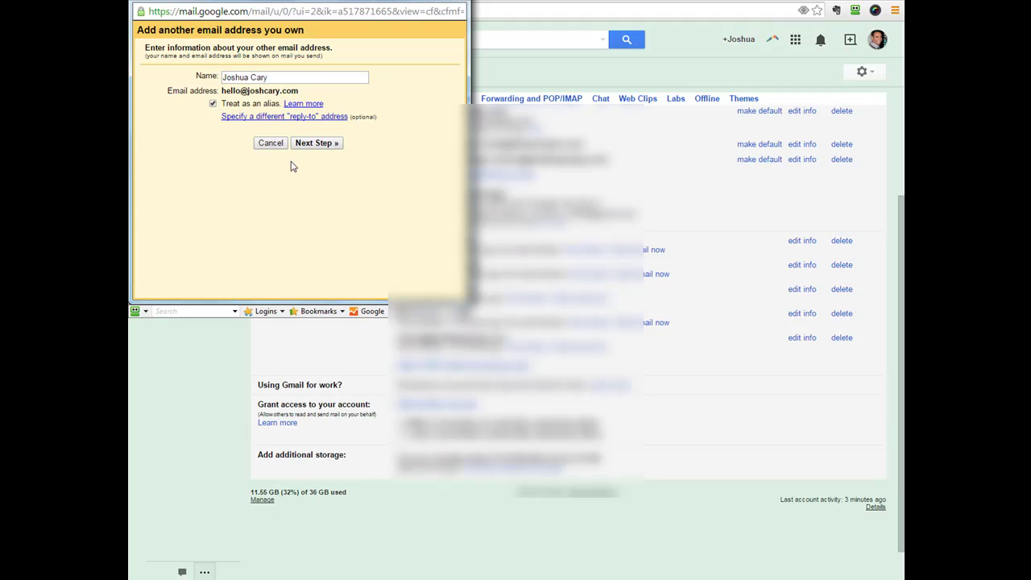
{"action": "left_click", "coordinate": [311, 145]}
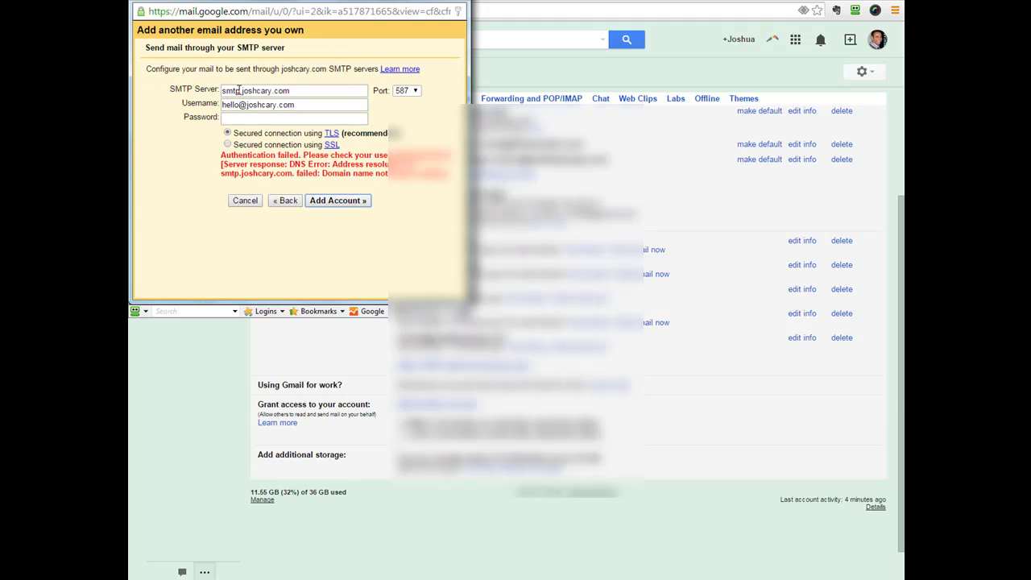
{"action": "left_click_drag", "start_coordinate": [239, 90], "coordinate": [210, 94]}
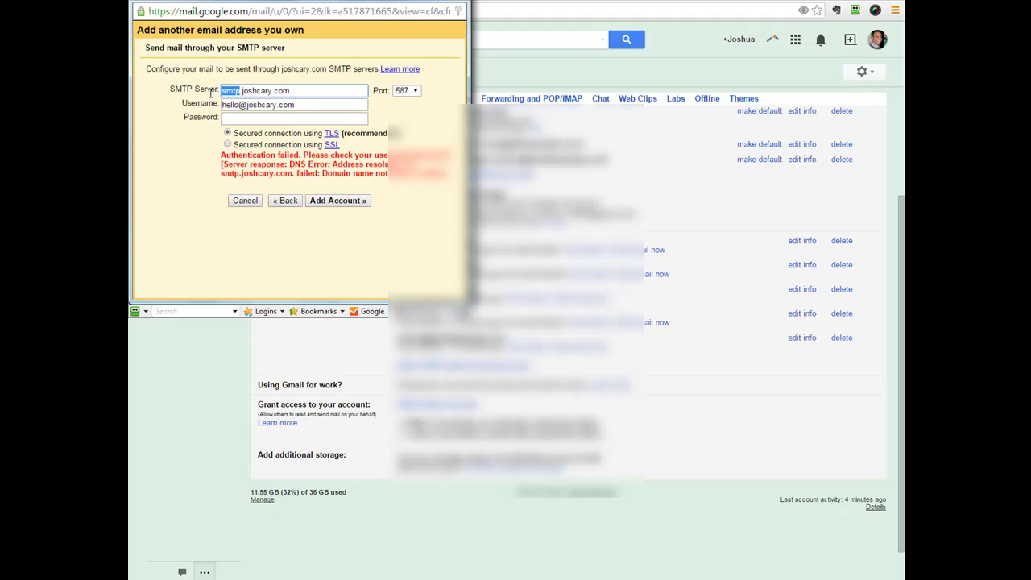
{"action": "type", "text": "mail"}
Switch to the cPanel mail client configuration to check the non-SSL server name, and return to Gmail's SMTP form.
{"action": "key", "text": "alt+Tab"}
{"action": "left_click_drag", "start_coordinate": [598, 326], "coordinate": [671, 330]}
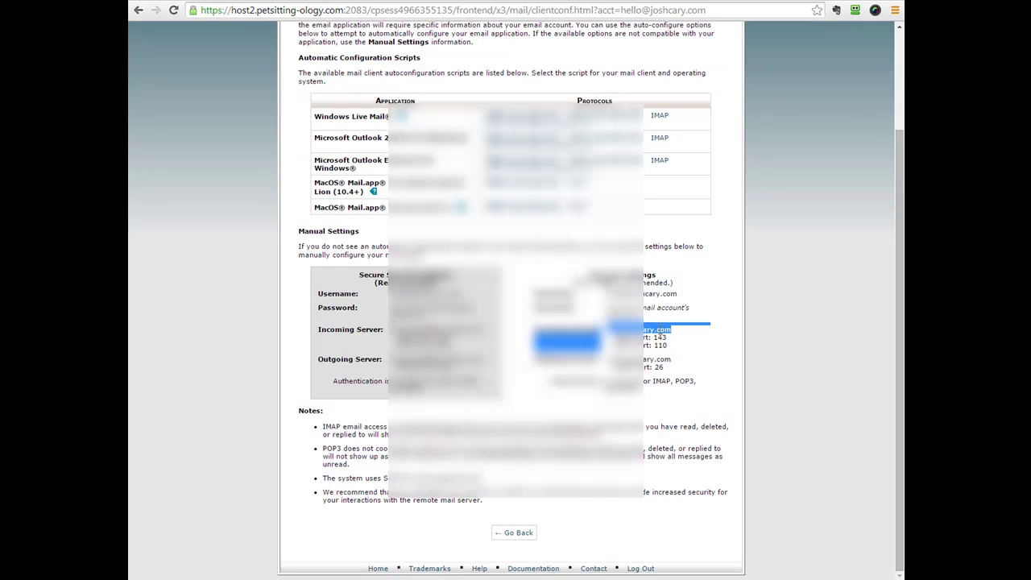
{"action": "left_click", "coordinate": [657, 329]}
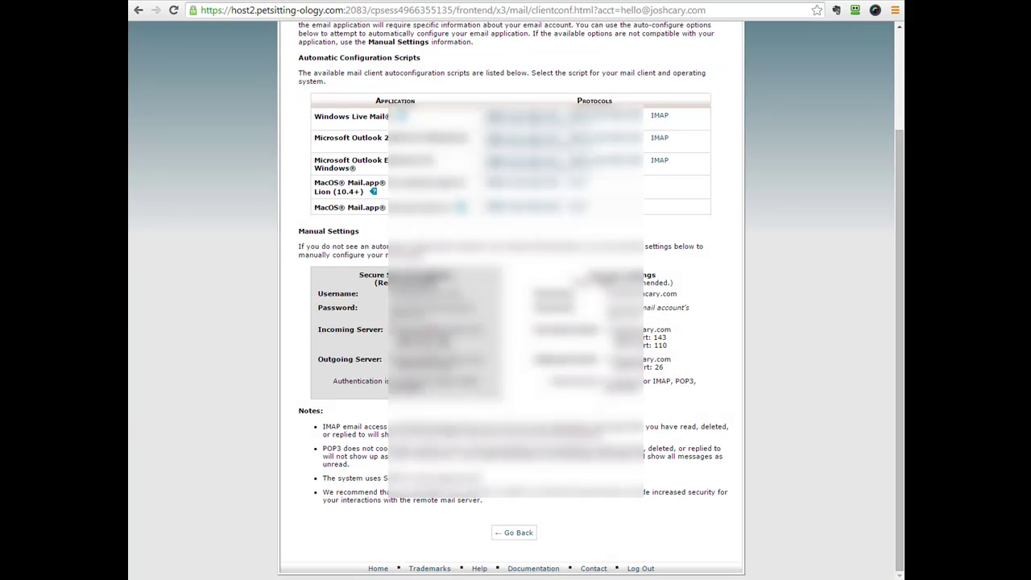
{"action": "key", "text": "alt+Tab"}
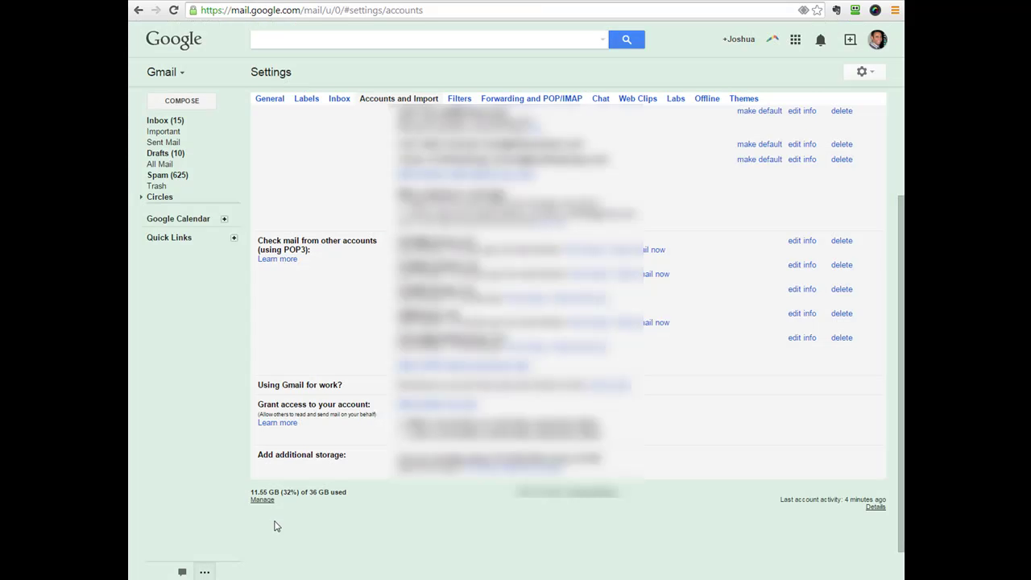
{"action": "mouse_move", "coordinate": [304, 576]}
{"action": "left_click", "coordinate": [318, 507]}
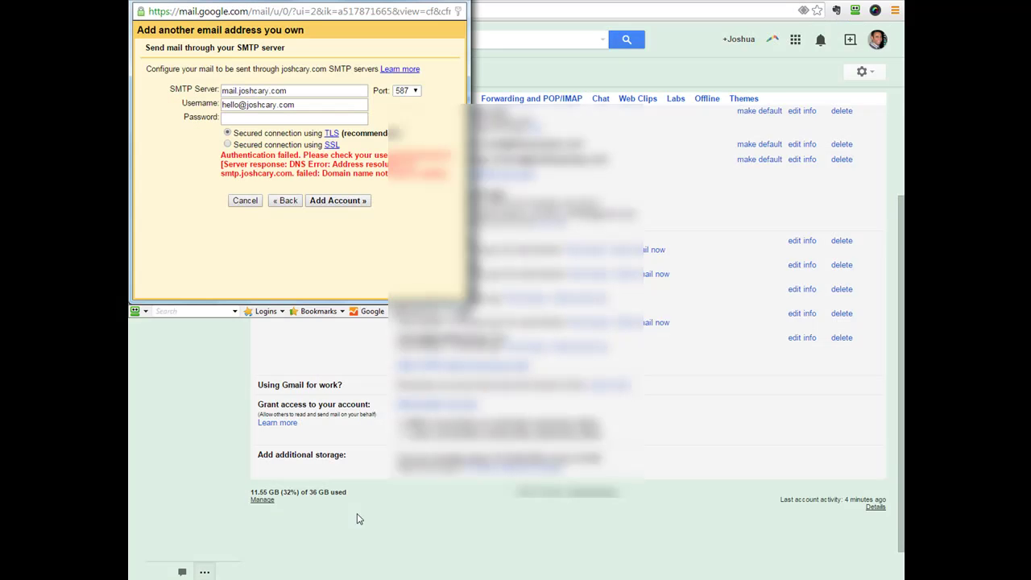
Set the SMTP port to 25, paste the mailbox password and add the sending account.
{"action": "left_click", "coordinate": [405, 91]}
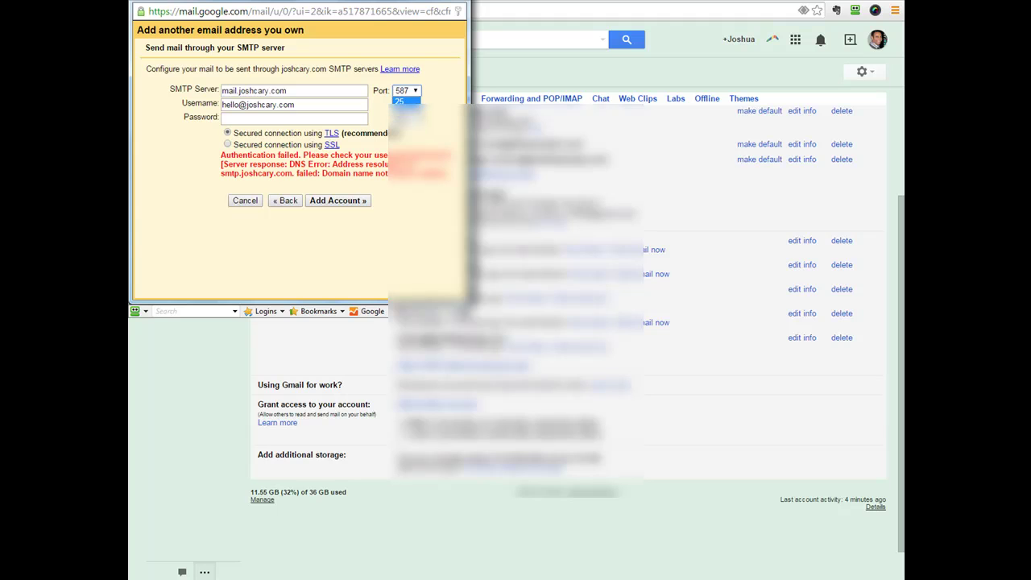
{"action": "left_click", "coordinate": [401, 101]}
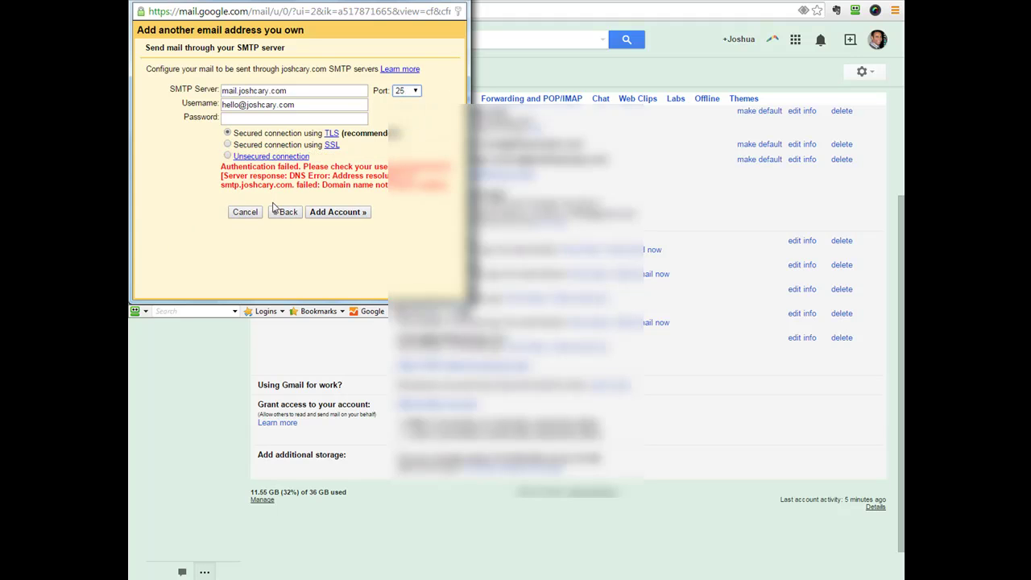
{"action": "left_click", "coordinate": [250, 119]}
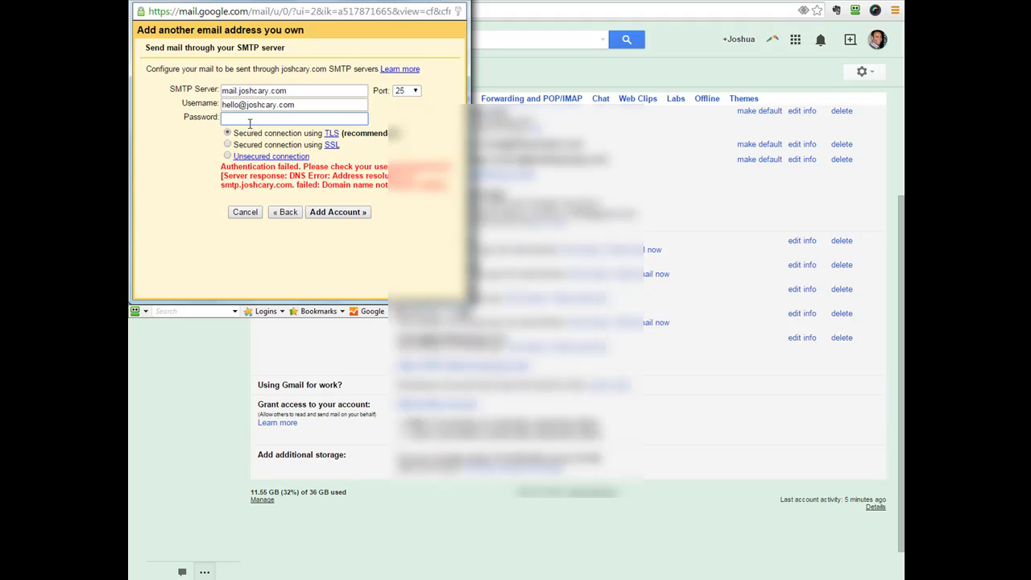
{"action": "key", "text": "ctrl+v"}
{"action": "left_click", "coordinate": [339, 218]}
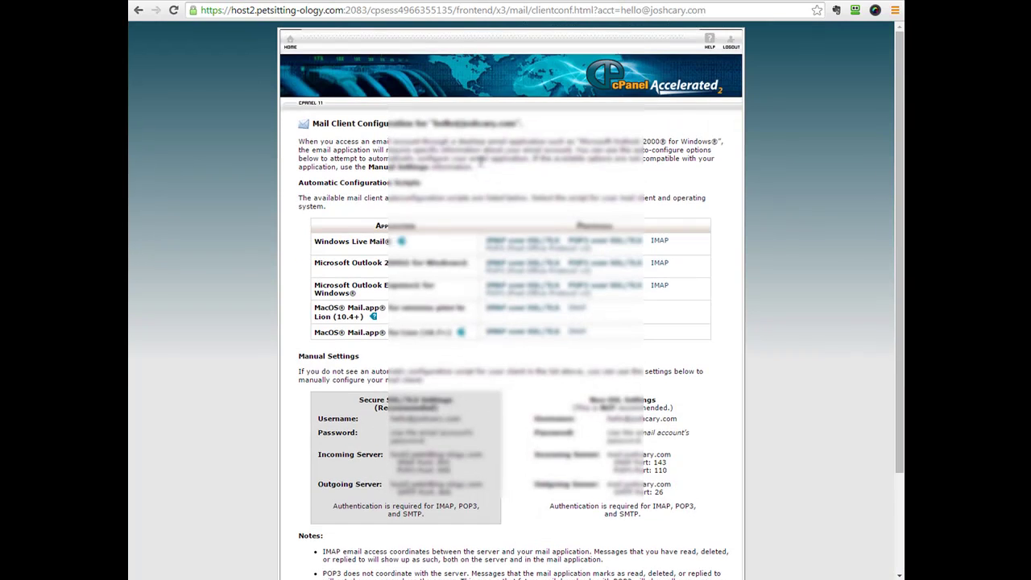
Switch to cPanel and open the hello mailbox's webmail inbox in RoundCube from the email accounts list.
{"action": "left_click", "coordinate": [291, 44]}
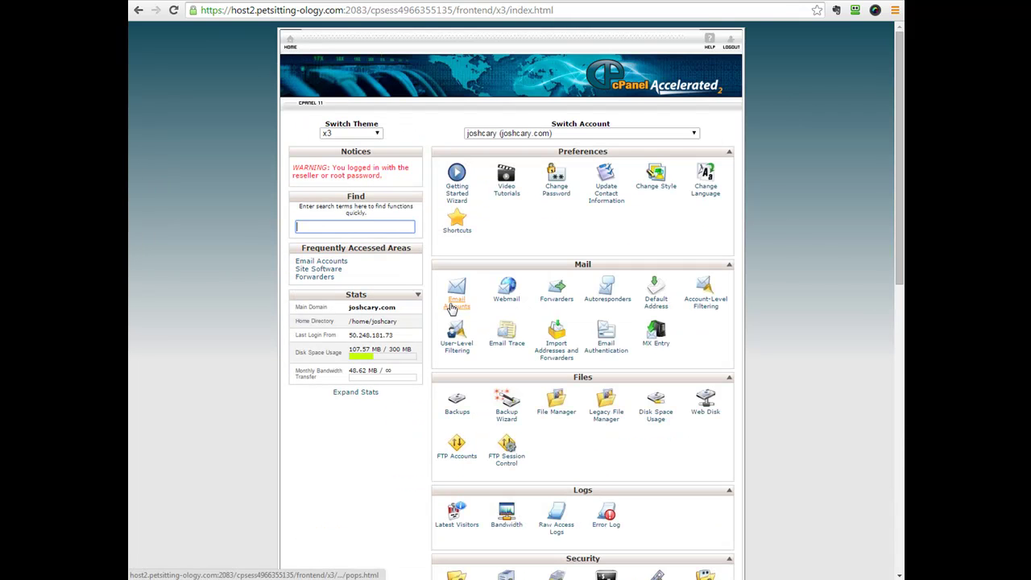
{"action": "left_click", "coordinate": [451, 308]}
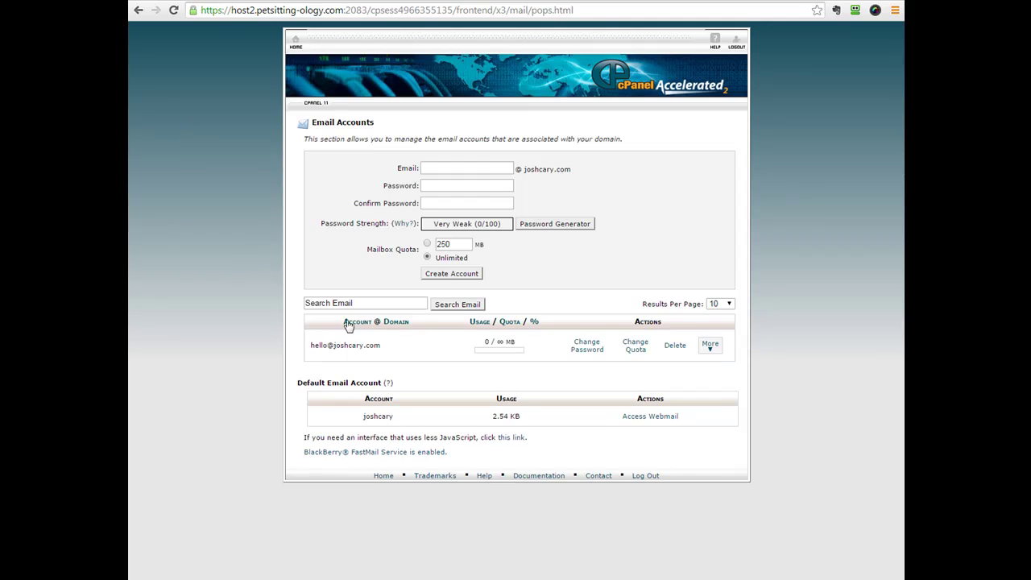
{"action": "left_click", "coordinate": [721, 351]}
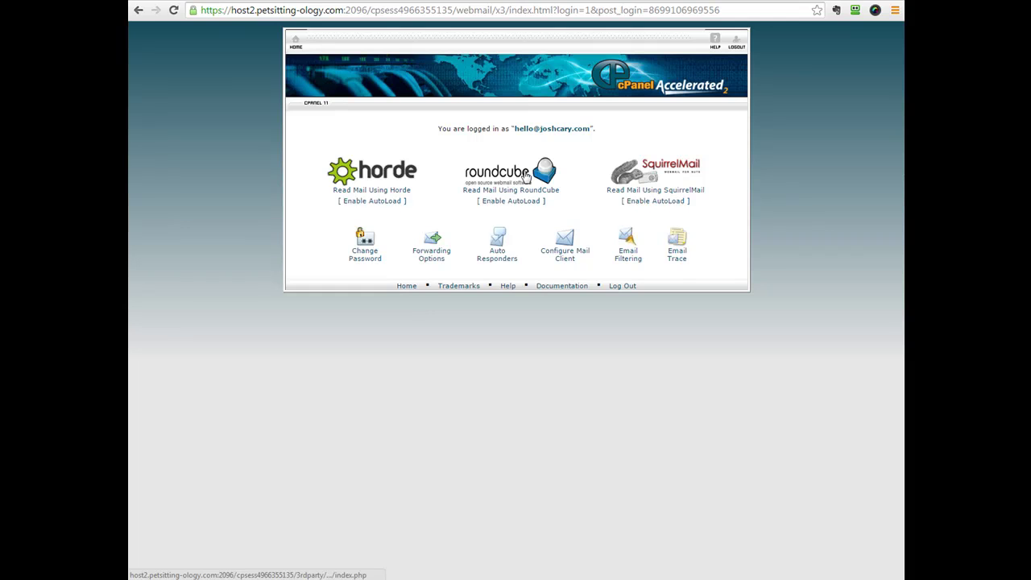
{"action": "left_click", "coordinate": [523, 177]}
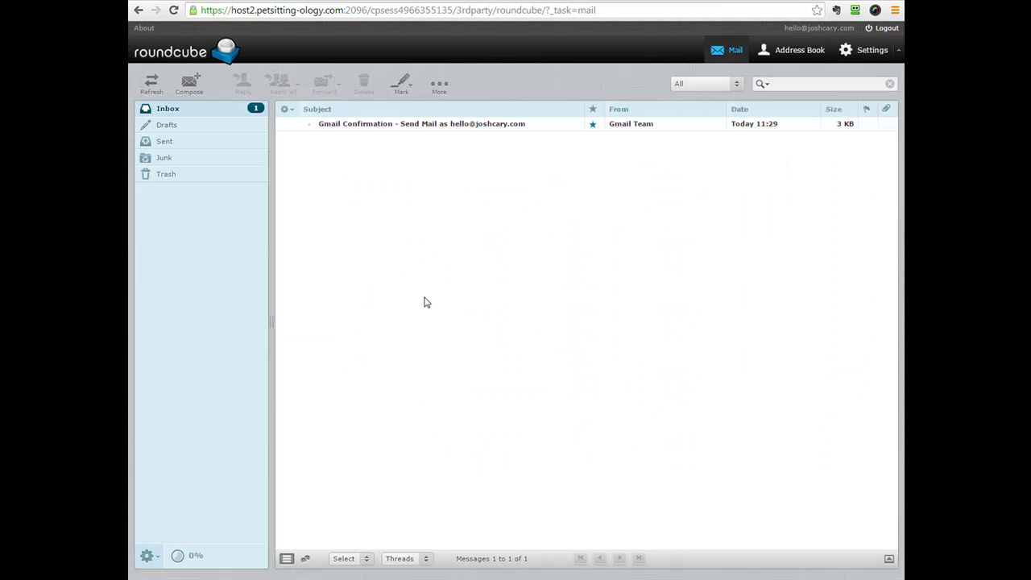
Open the Gmail Confirmation message and copy its confirmation code.
{"action": "left_click", "coordinate": [460, 126]}
{"action": "double_click", "coordinate": [460, 126]}
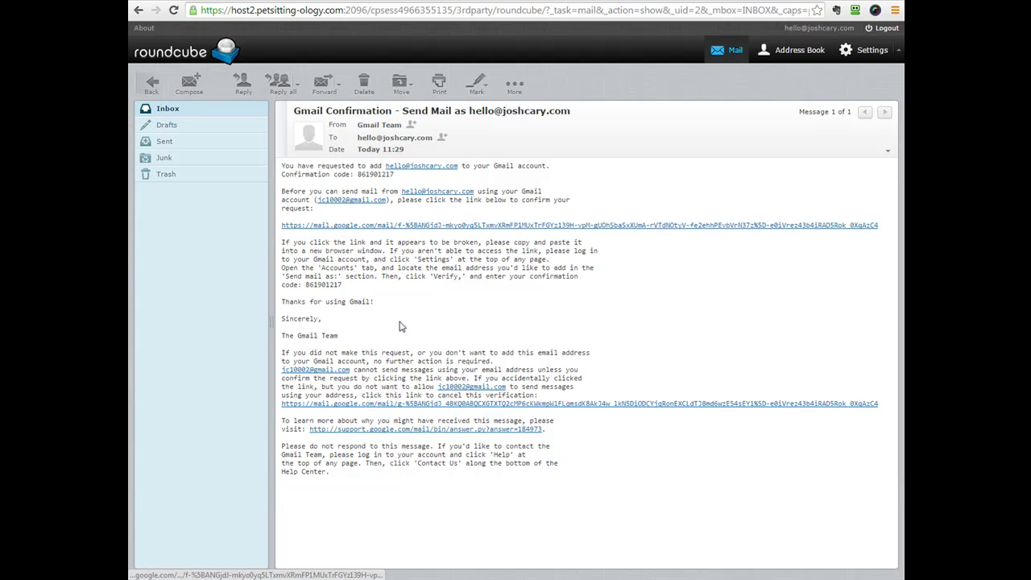
{"action": "left_click_drag", "start_coordinate": [305, 285], "coordinate": [343, 285]}
{"action": "key", "text": "ctrl+c"}
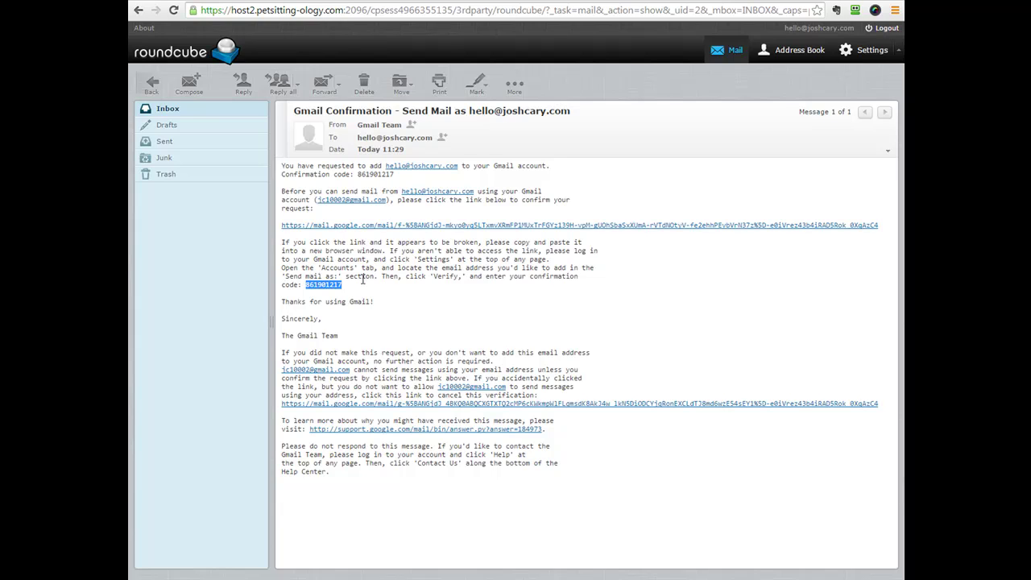
{"action": "left_click", "coordinate": [414, 271]}
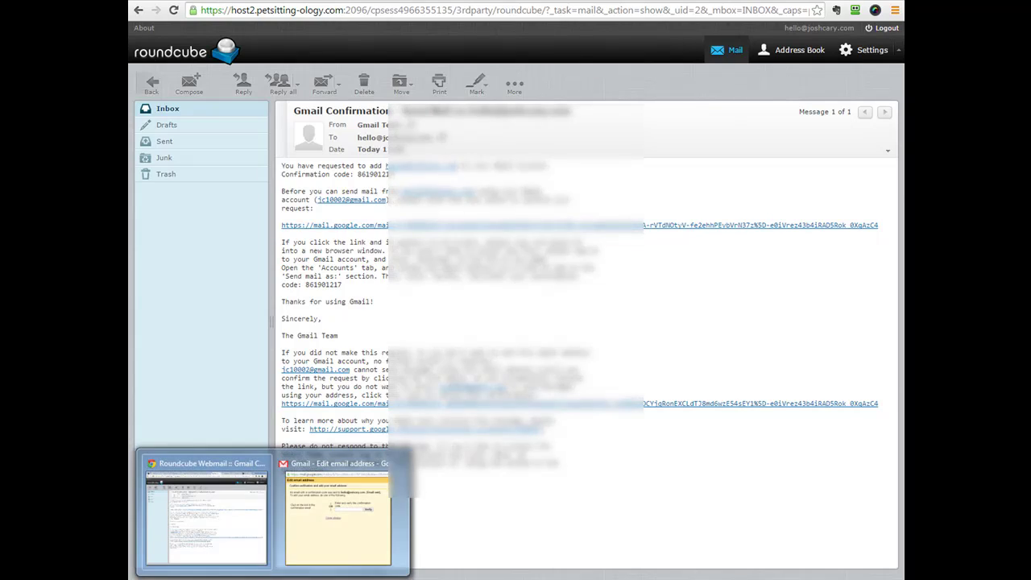
Switch to Gmail's address confirmation window, paste the confirmation code and verify the new sending address.
{"action": "left_click", "coordinate": [205, 515]}
{"action": "left_click", "coordinate": [283, 532]}
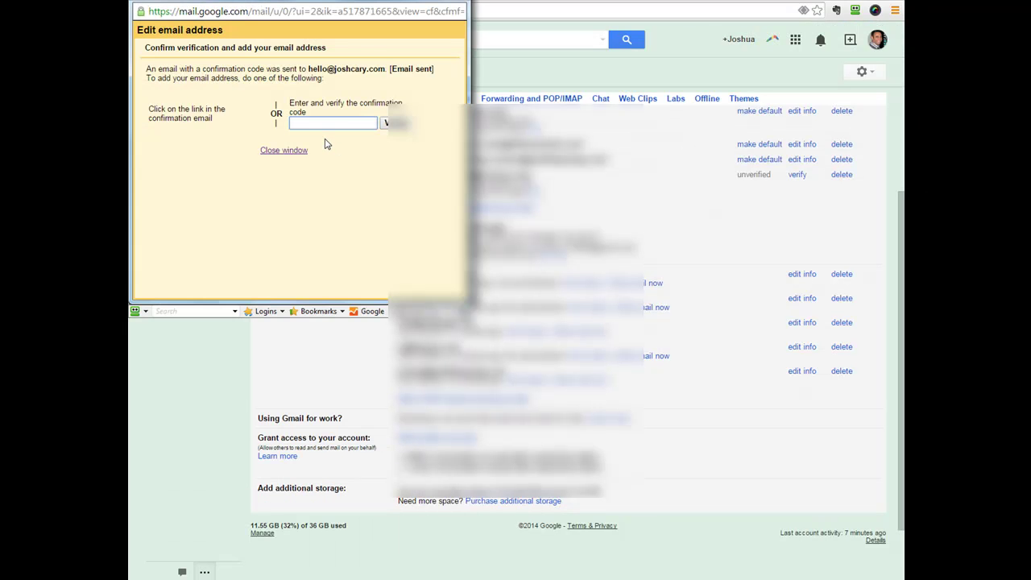
{"action": "key", "text": "ctrl+v"}
{"action": "left_click", "coordinate": [385, 122]}
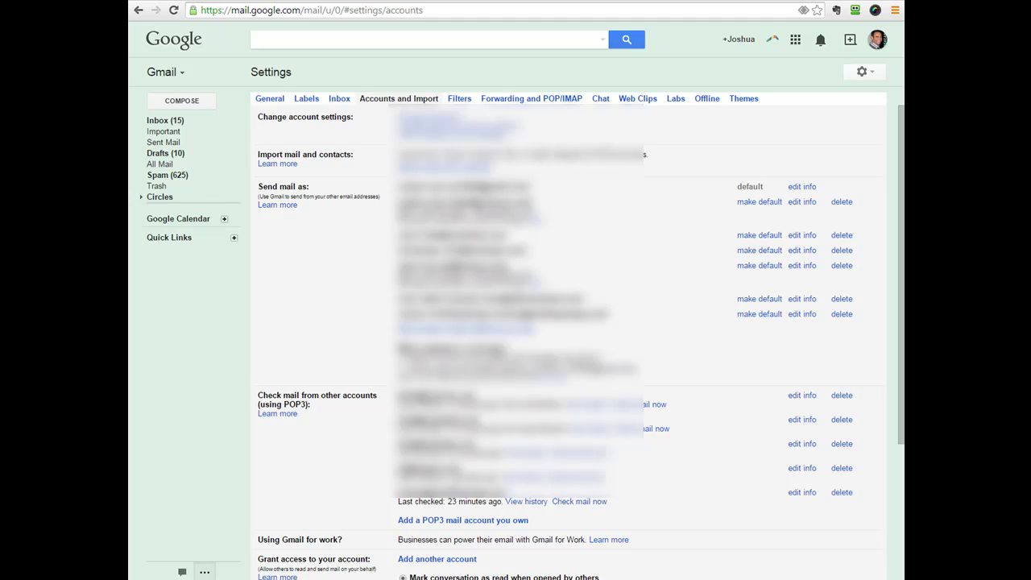
Start a new message in Gmail and set its From address to the newly added custom-domain address.
{"action": "mouse_move", "coordinate": [198, 156]}
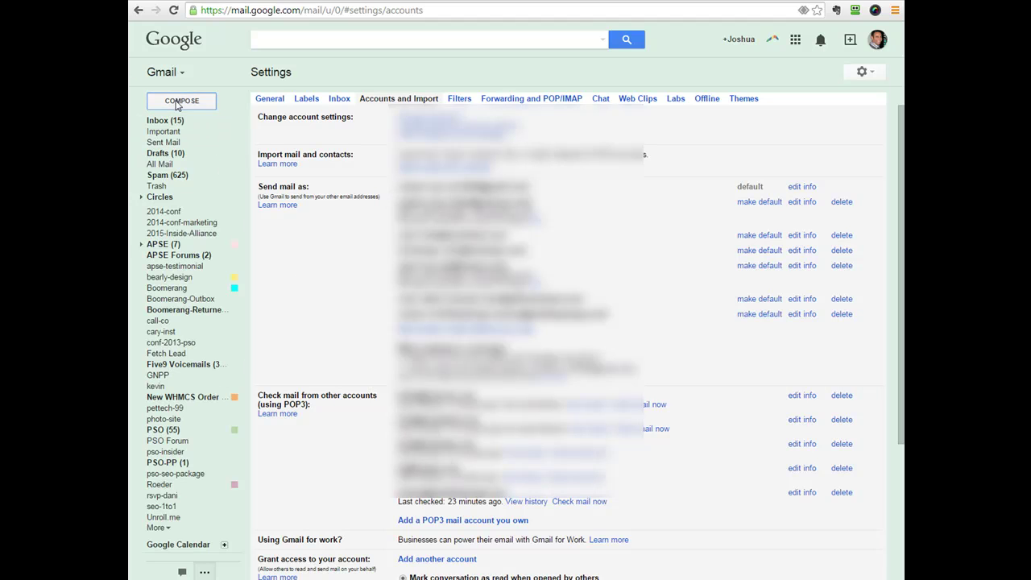
{"action": "left_click", "coordinate": [178, 103]}
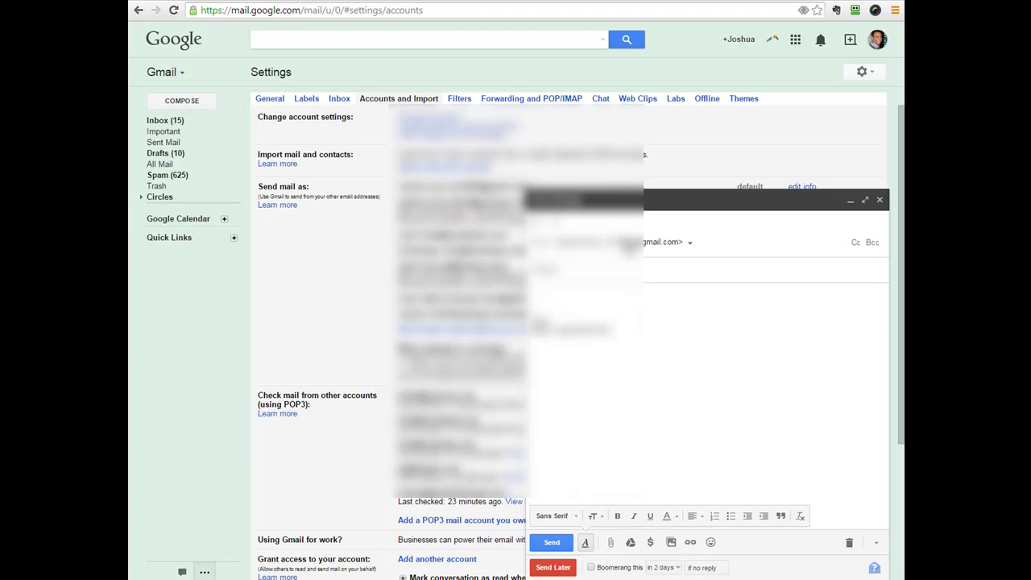
{"action": "left_click", "coordinate": [636, 242]}
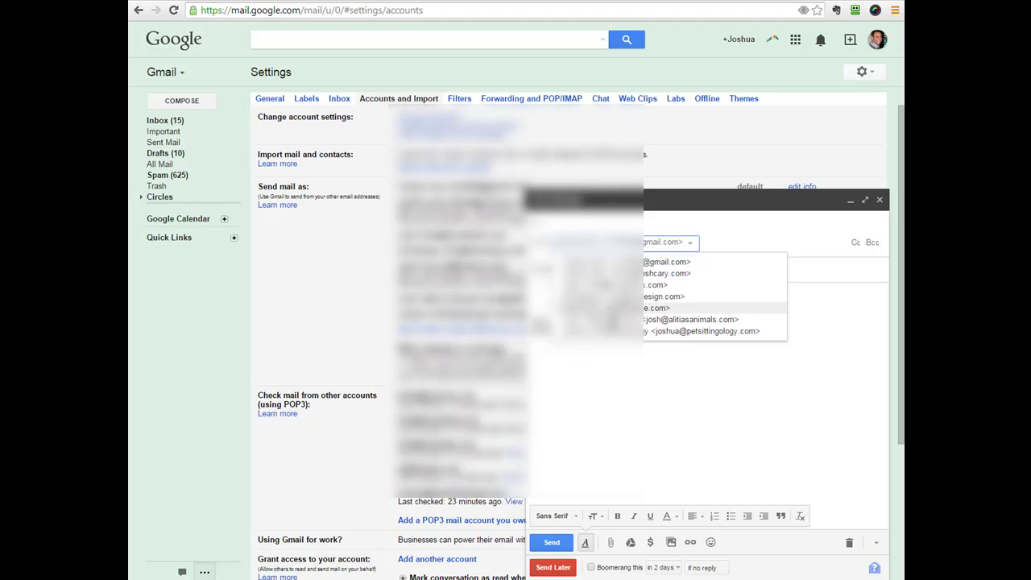
{"action": "left_click", "coordinate": [660, 273]}
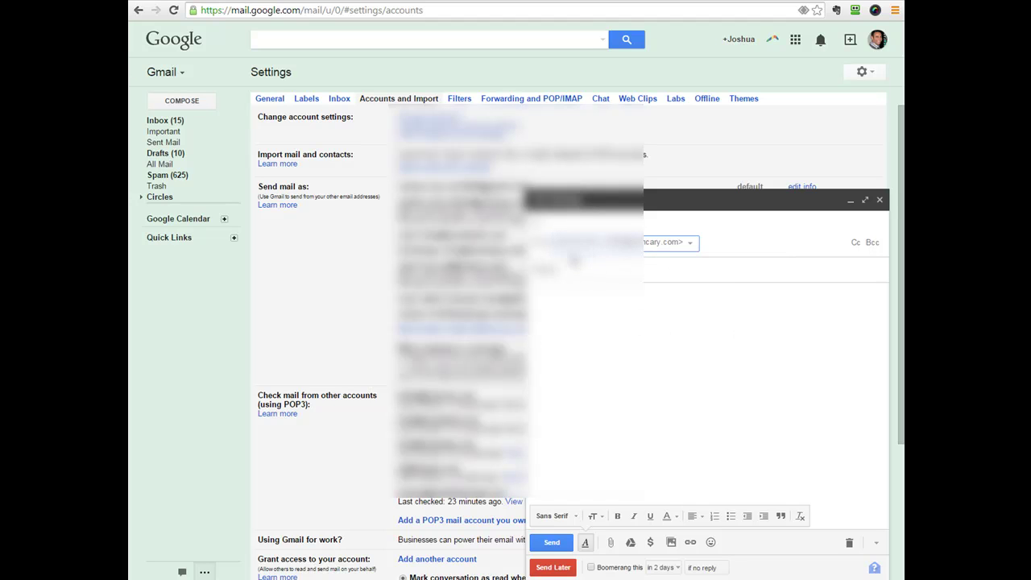
{"action": "left_click", "coordinate": [611, 398]}
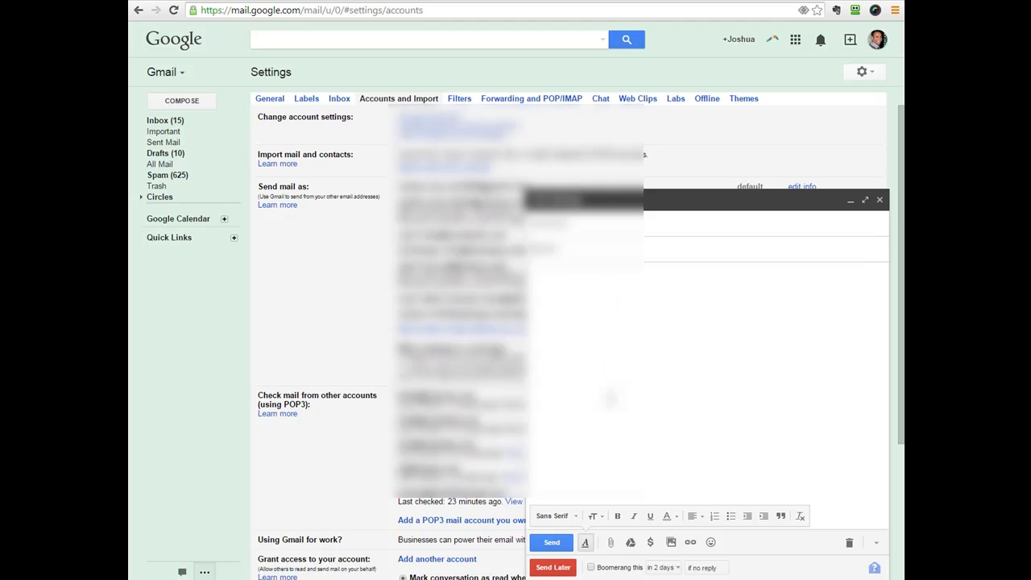